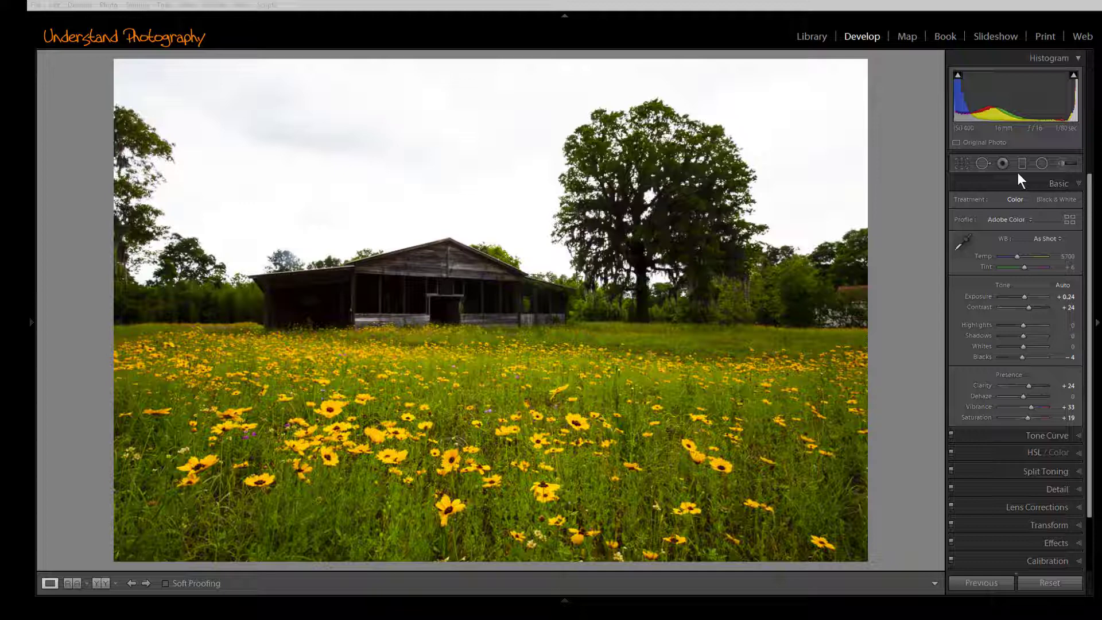
# Place an inverted radial filter around the barn with Shadows 61, Contrast 30 and Clarity 39
pyautogui.click(1042, 163)
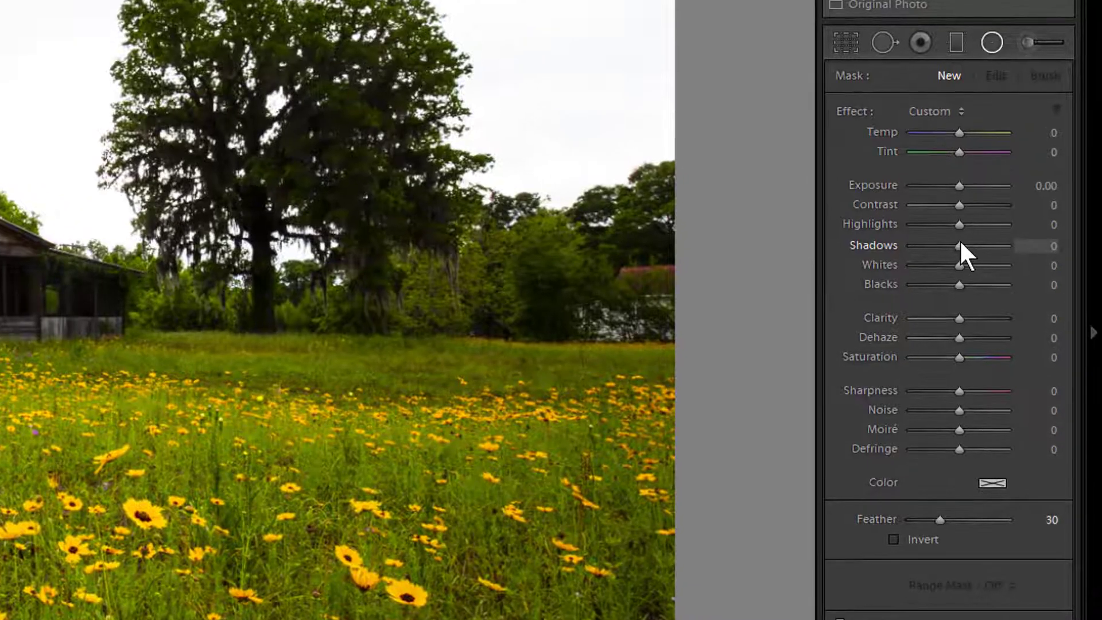
pyautogui.moveTo(1024, 274); pyautogui.dragTo(1033, 275)
pyautogui.moveTo(975, 247); pyautogui.dragTo(989, 248)
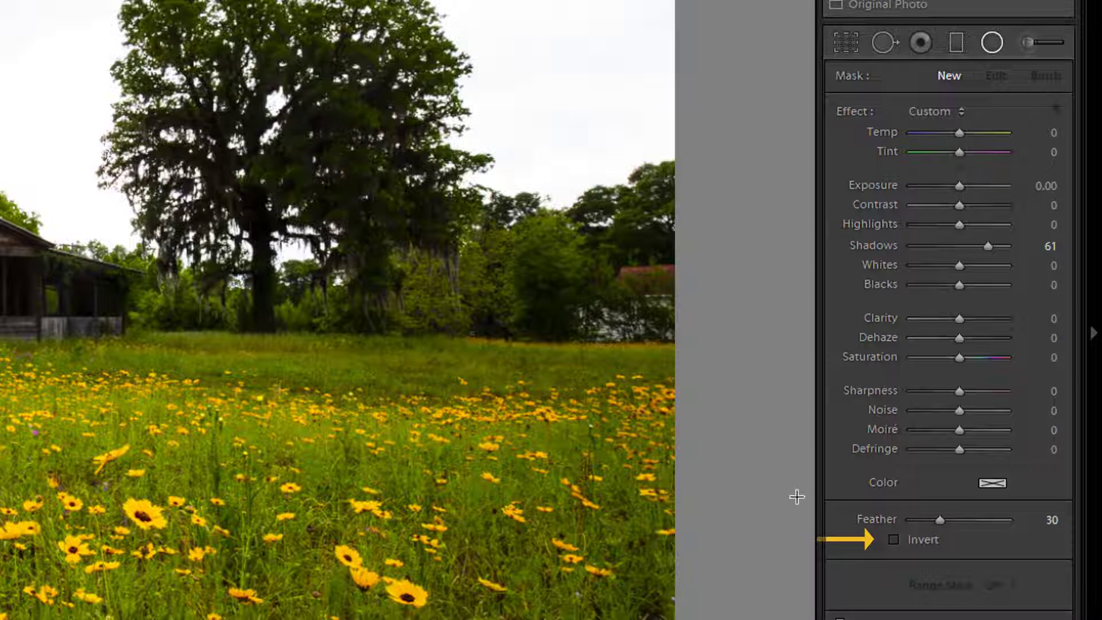
pyautogui.click(892, 540)
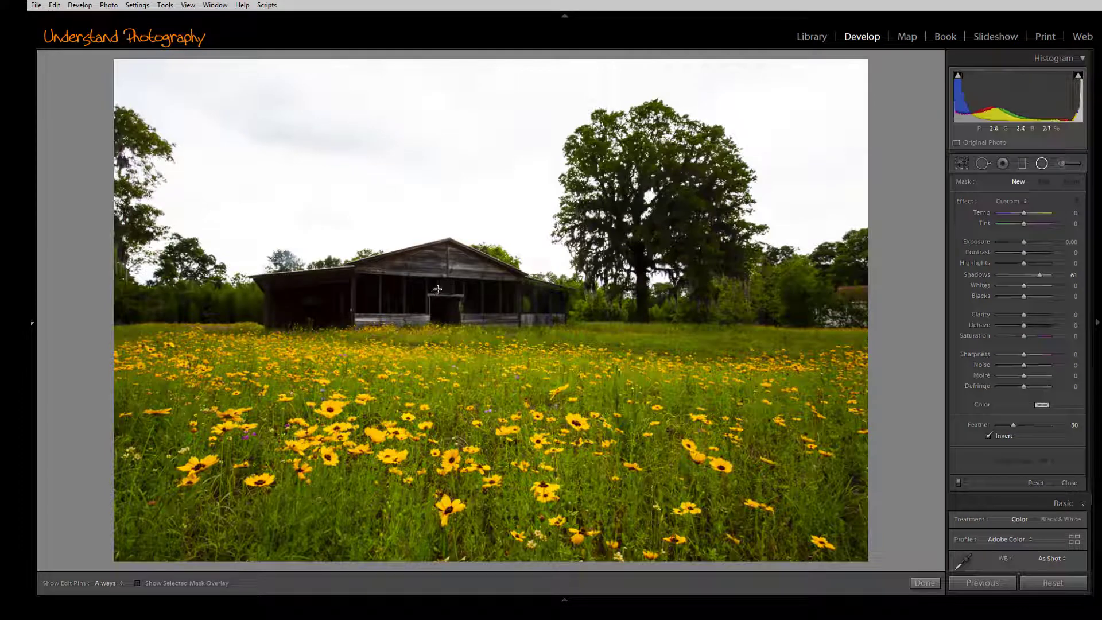
pyautogui.moveTo(438, 288); pyautogui.dragTo(644, 366)
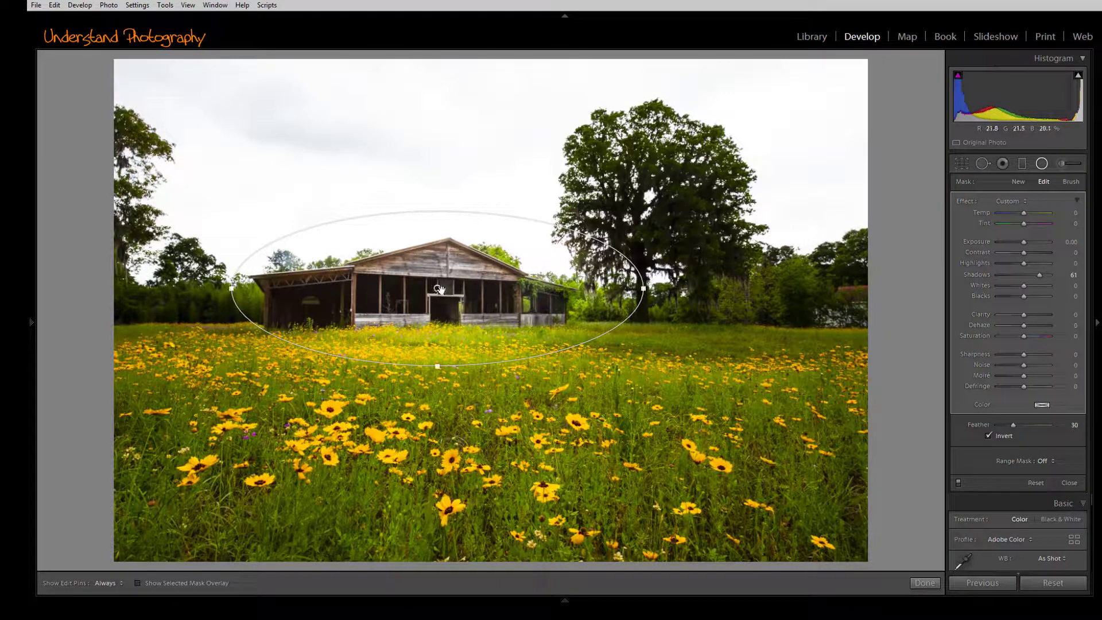
pyautogui.moveTo(440, 291); pyautogui.dragTo(422, 299)
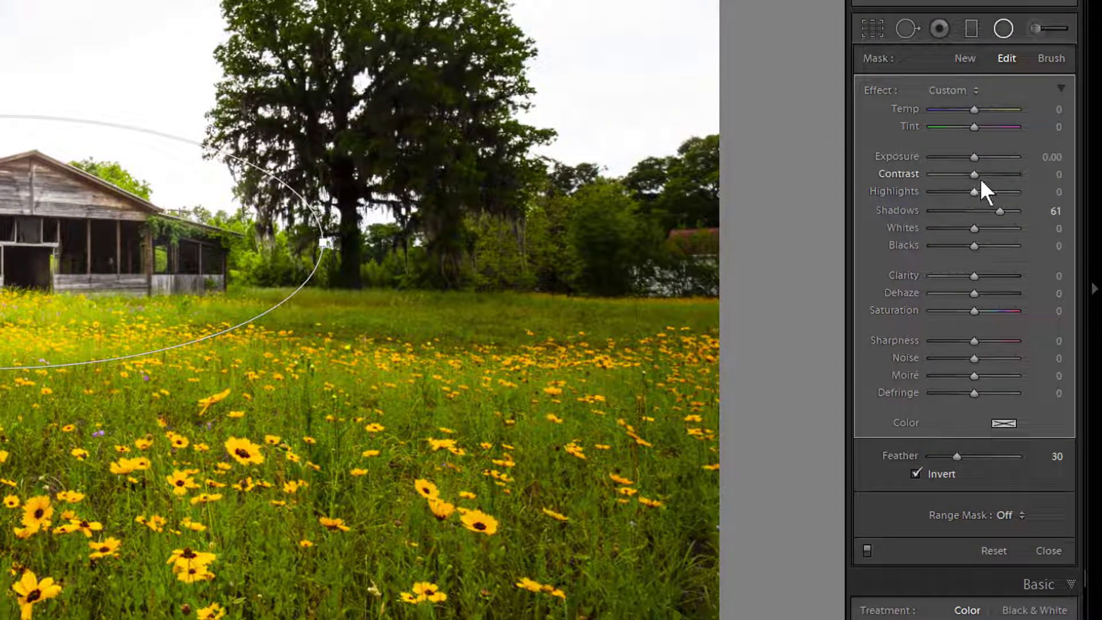
pyautogui.moveTo(975, 174); pyautogui.dragTo(987, 173)
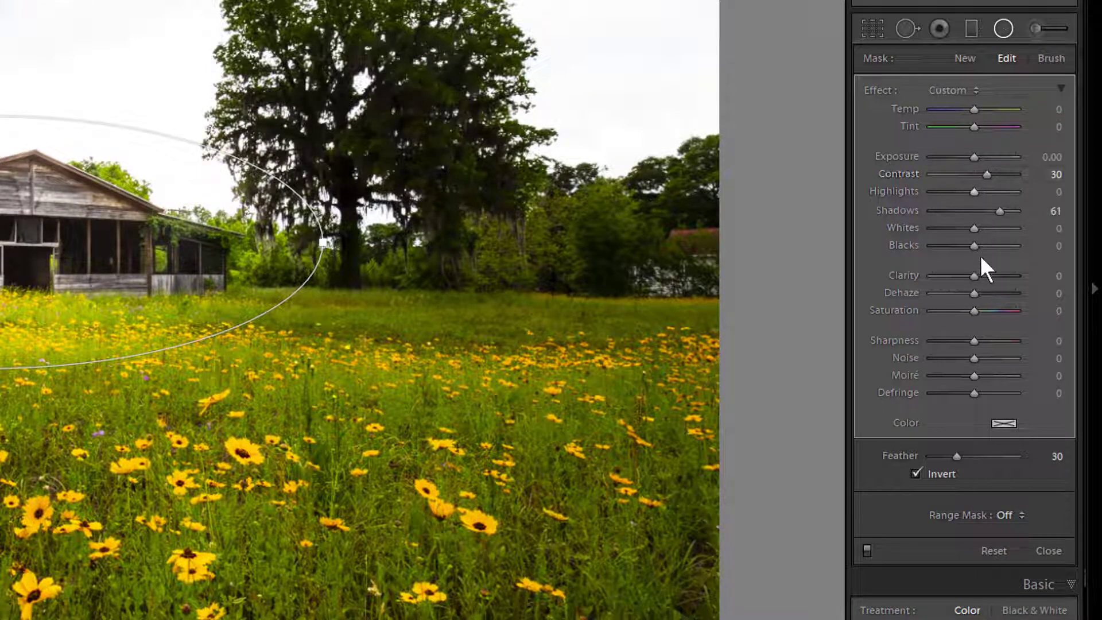
pyautogui.moveTo(975, 271); pyautogui.dragTo(990, 275)
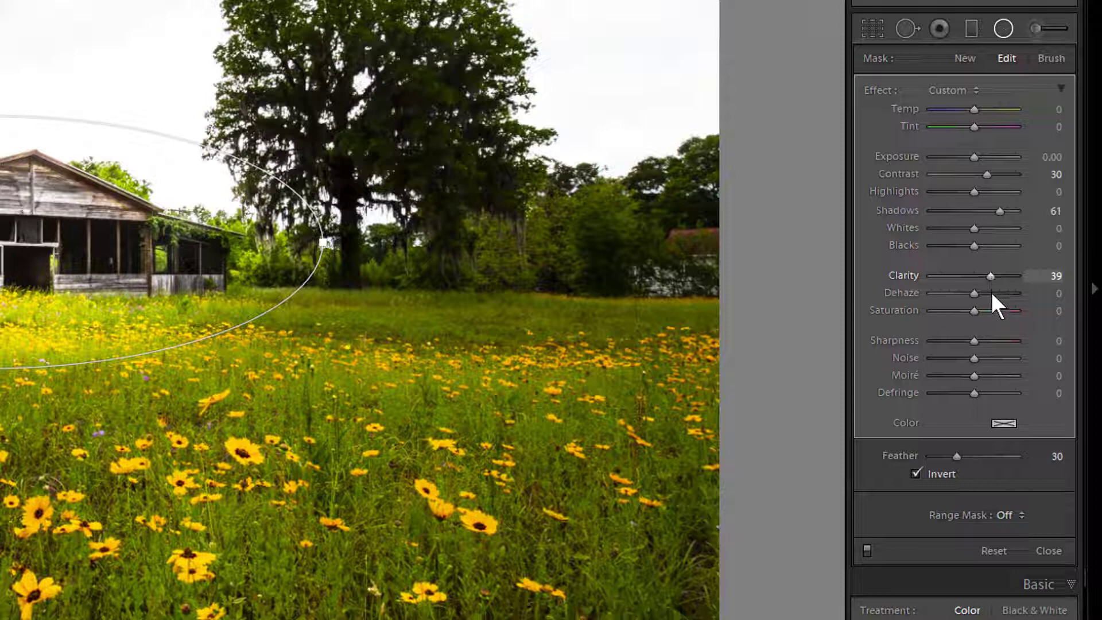
# Apply a Color range mask to the barn filter, sampling the gable's weathered wood and the dark area below it
pyautogui.click(1022, 515)
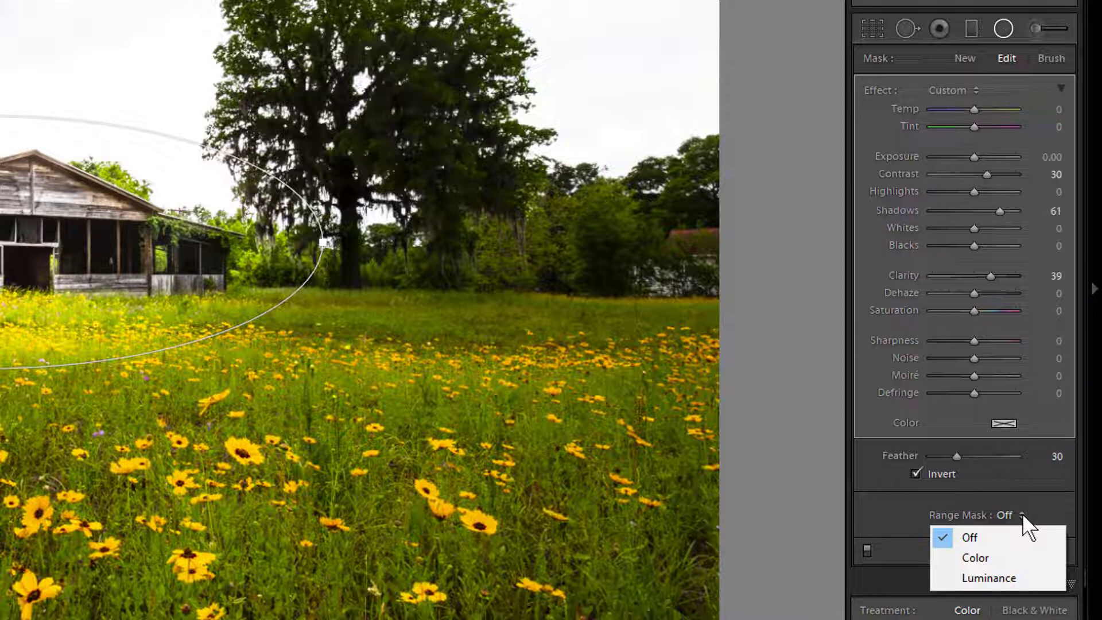
pyautogui.click(996, 563)
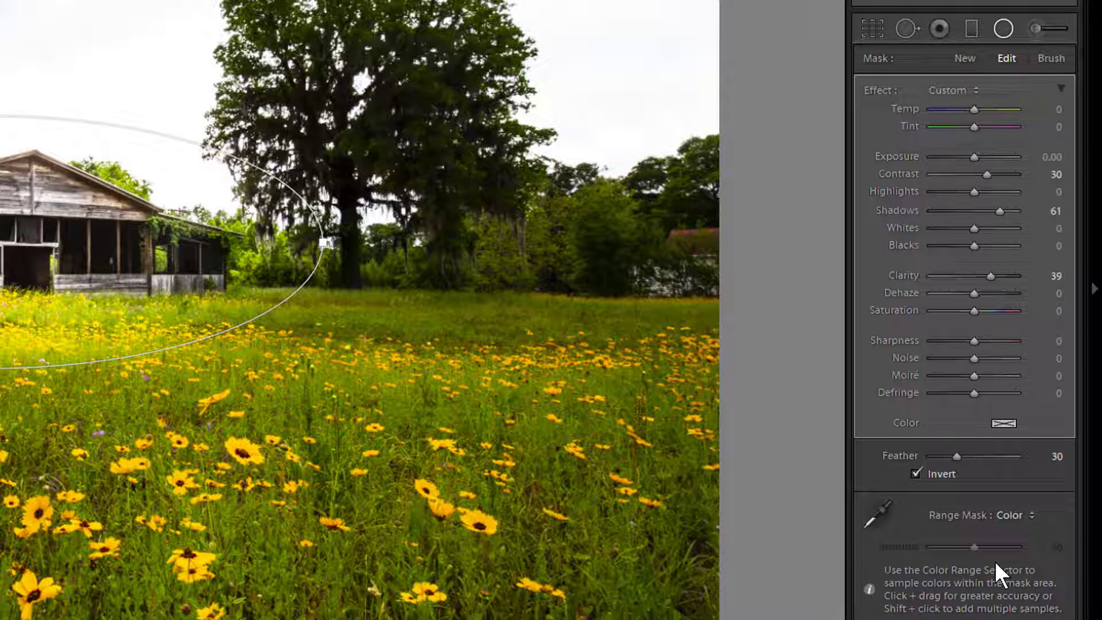
pyautogui.click(875, 512)
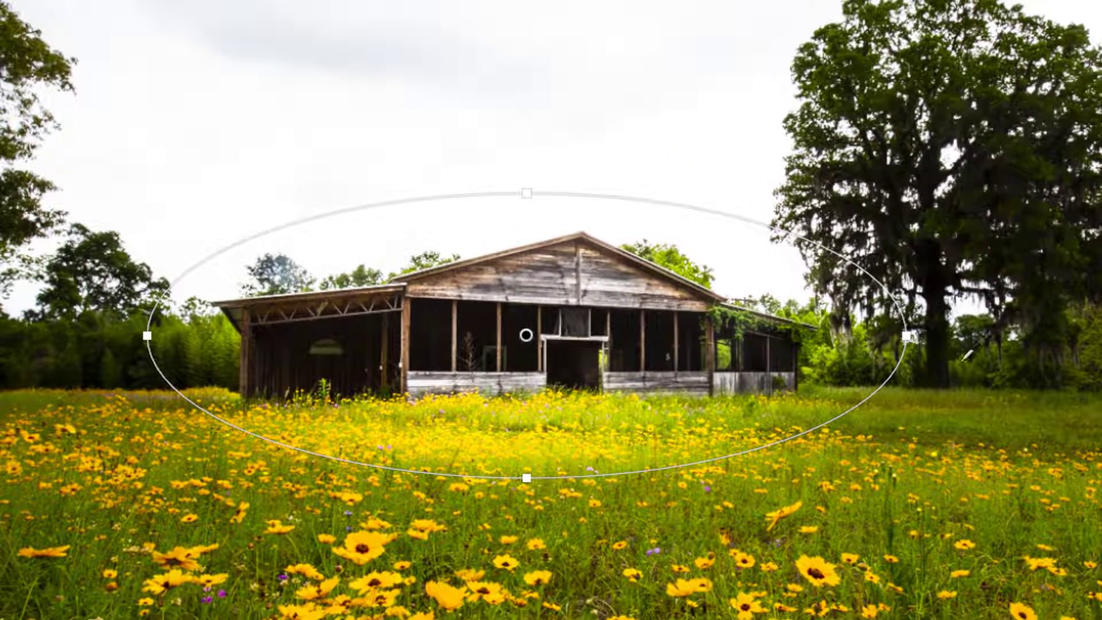
pyautogui.moveTo(538, 257)
pyautogui.mouseDown()
pyautogui.moveTo(606, 303)
pyautogui.moveTo(612, 325)
pyautogui.mouseUp()
pyautogui.moveTo(679, 375); pyautogui.dragTo(692, 388)
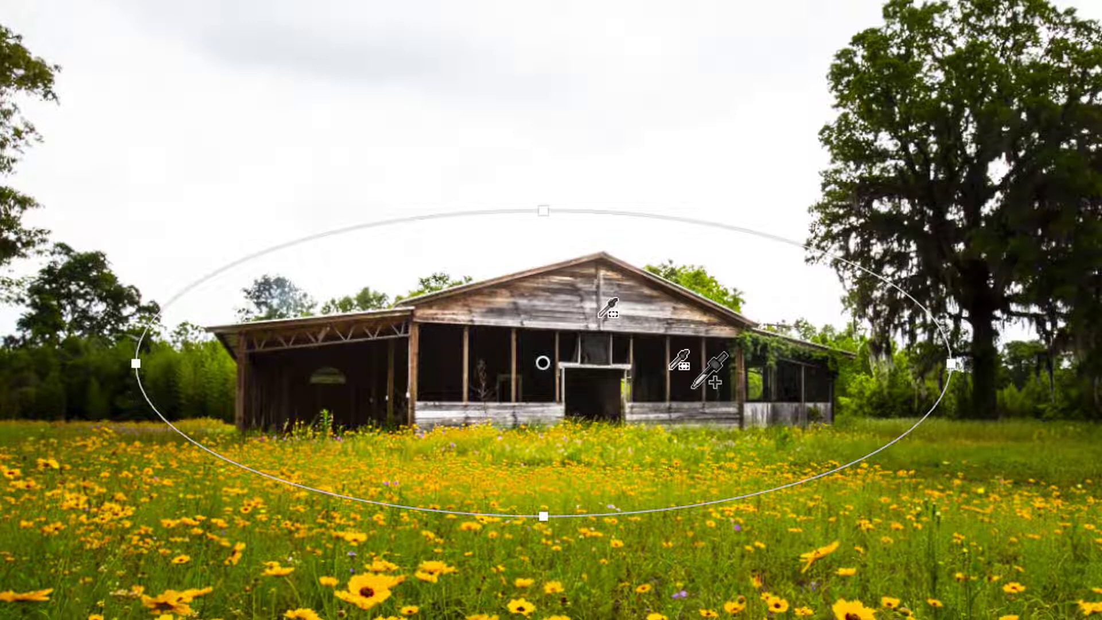
# Set the barn's color range mask Amount to 41, judging it with the mask overlay after cycling its colours back to red
pyautogui.press('o')
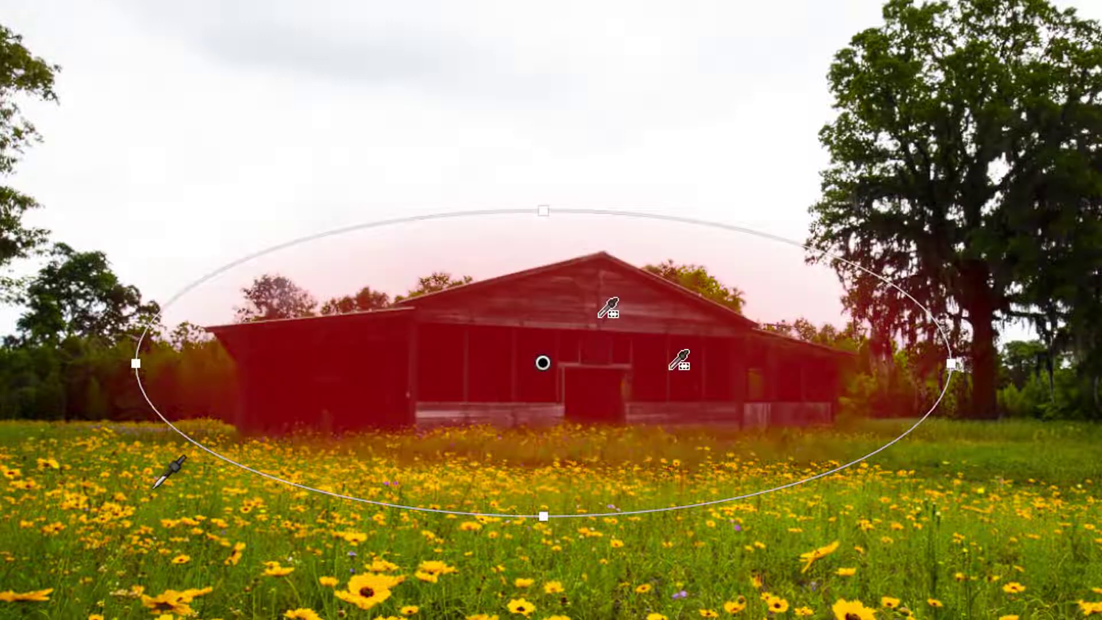
pyautogui.hotkey('shift', 'o')
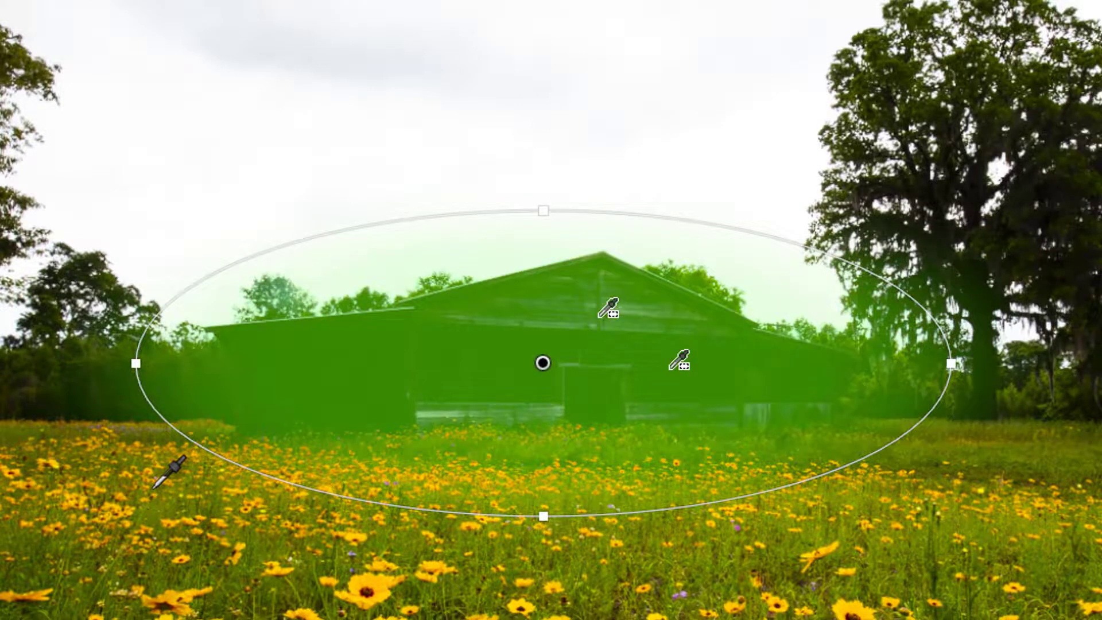
pyautogui.hotkey('shift', 'o')
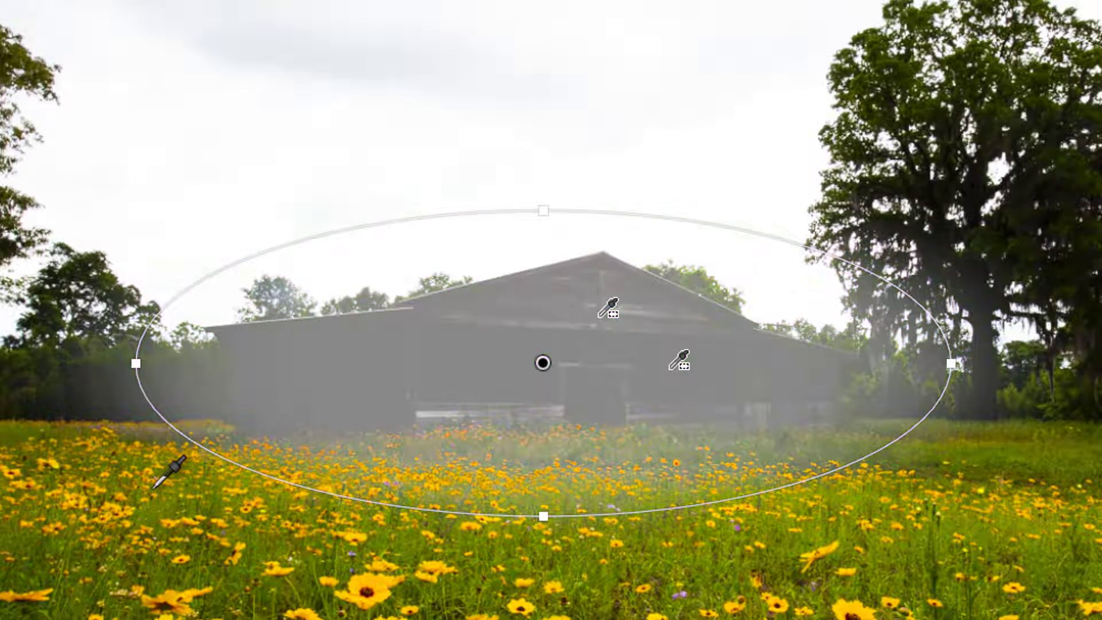
pyautogui.press('o')
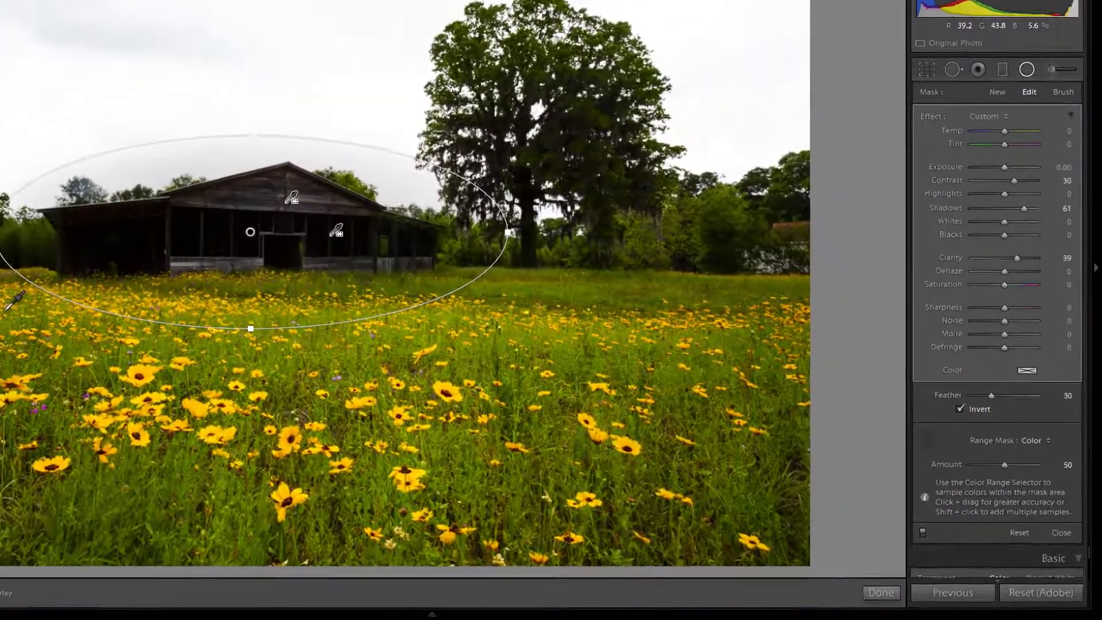
pyautogui.hotkey('shift', 'o')
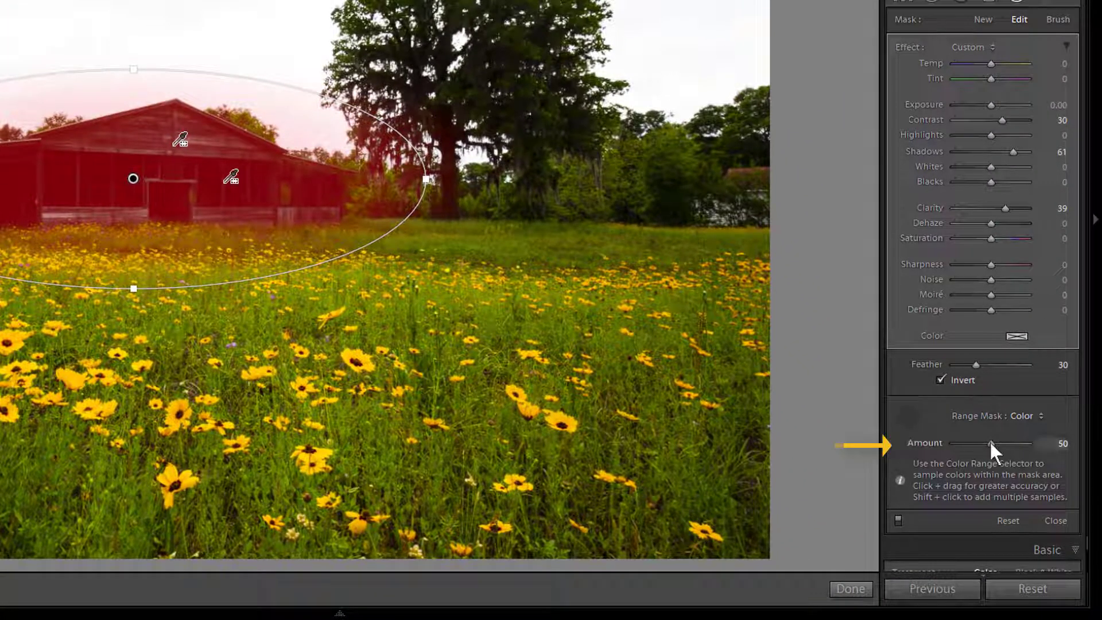
pyautogui.moveTo(990, 439)
pyautogui.mouseDown()
pyautogui.moveTo(1017, 442)
pyautogui.moveTo(948, 442)
pyautogui.moveTo(983, 443)
pyautogui.mouseUp()
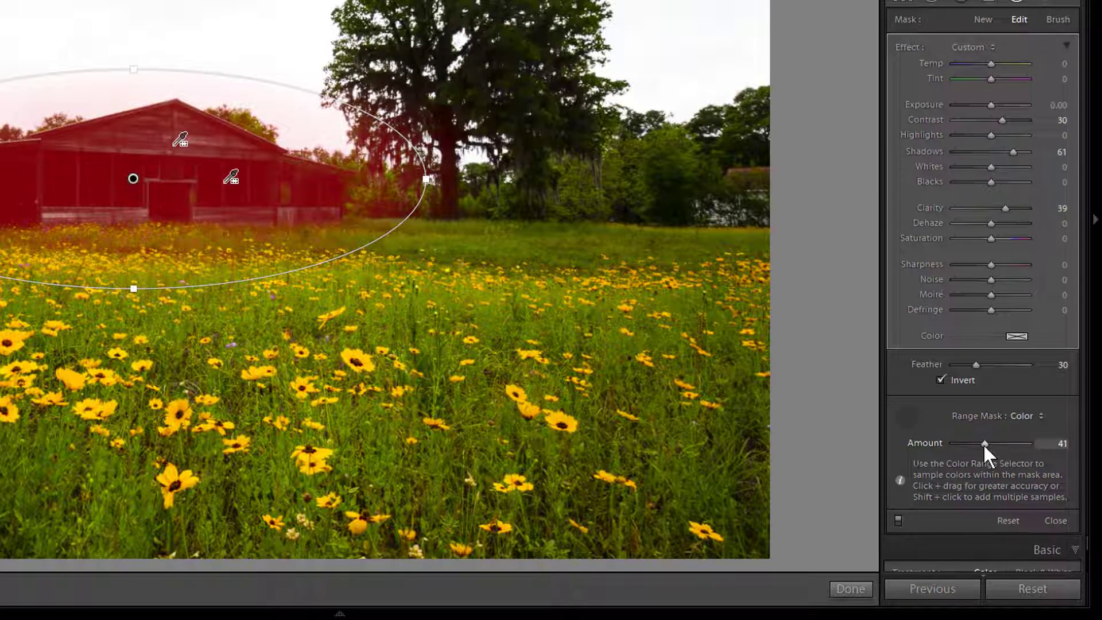
pyautogui.press('o')
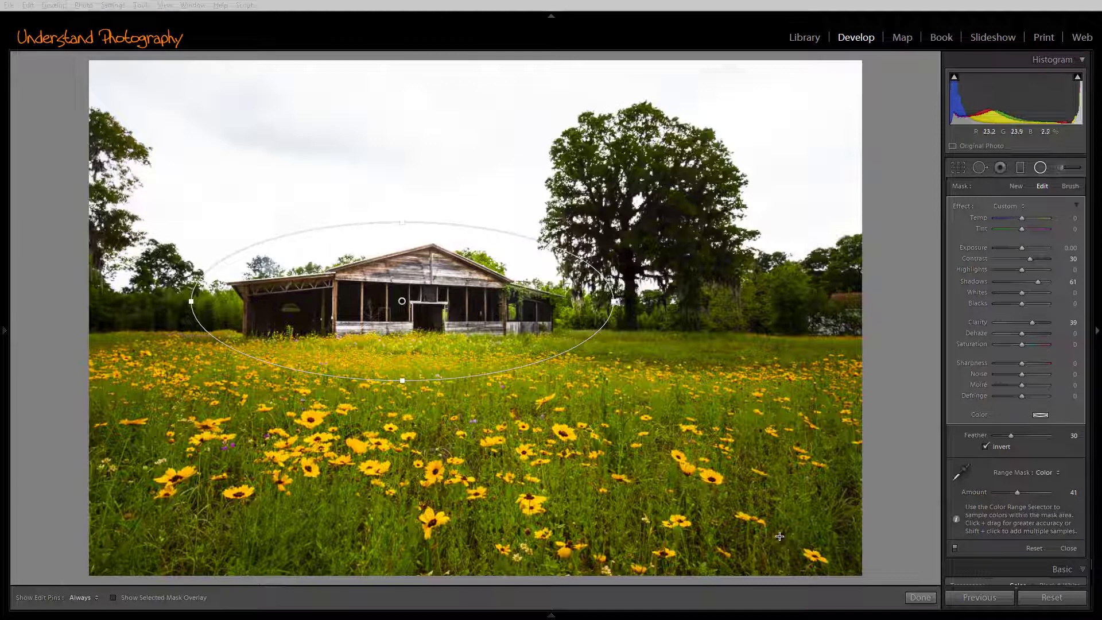
# Add a new radial filter around the large tree with Shadows 70, Clarity 30 and Saturation 17
pyautogui.click(1019, 184)
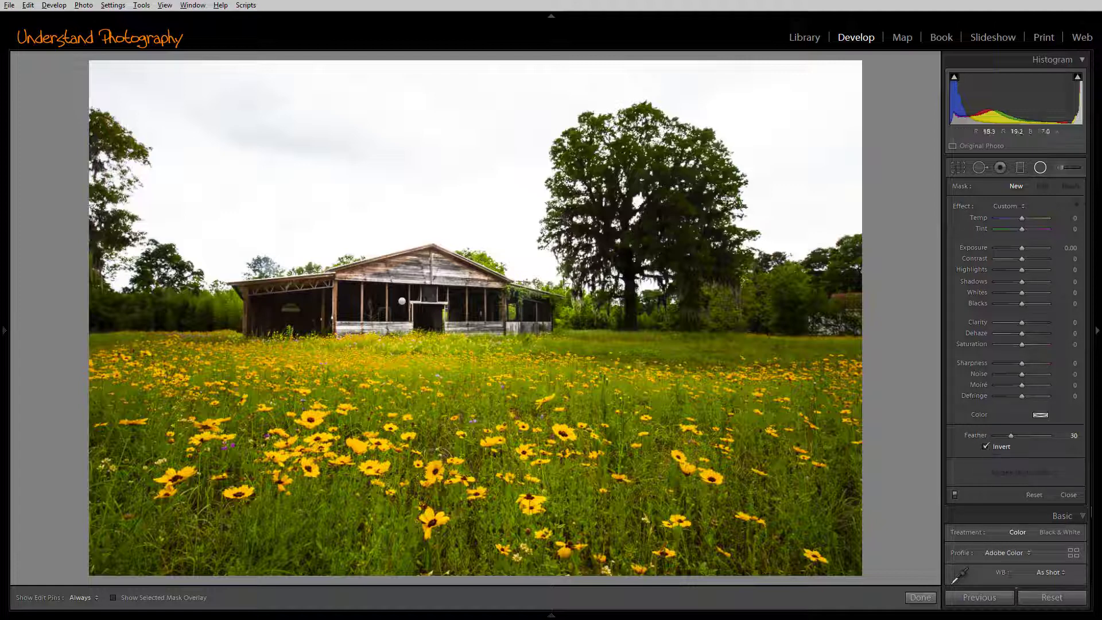
pyautogui.moveTo(641, 212); pyautogui.dragTo(775, 363)
pyautogui.moveTo(1022, 280); pyautogui.dragTo(1041, 282)
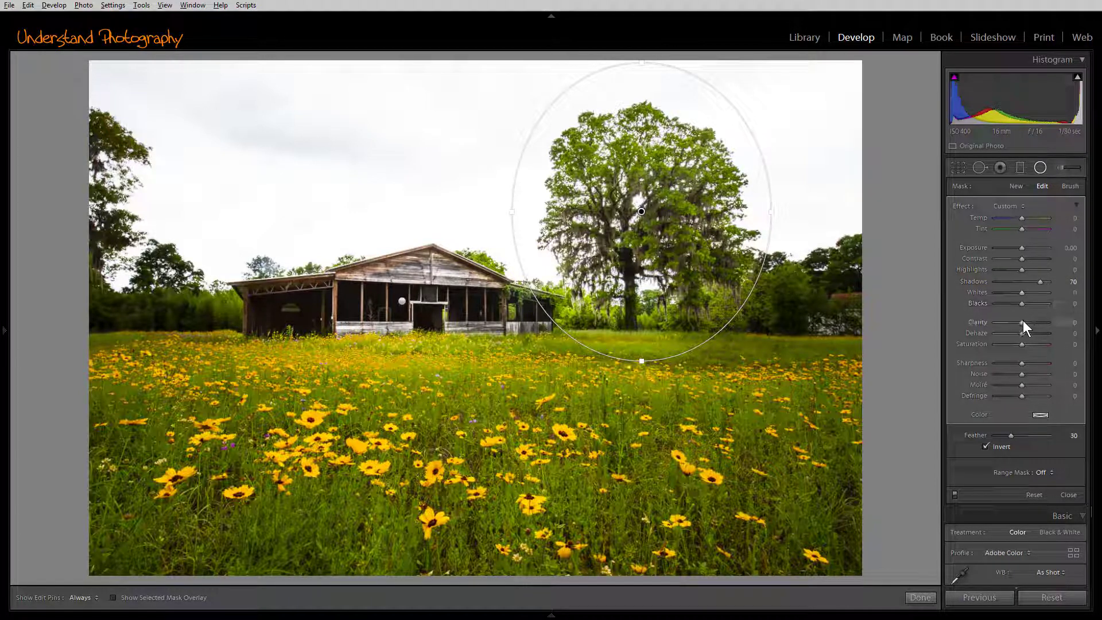
pyautogui.moveTo(1025, 321); pyautogui.dragTo(1030, 323)
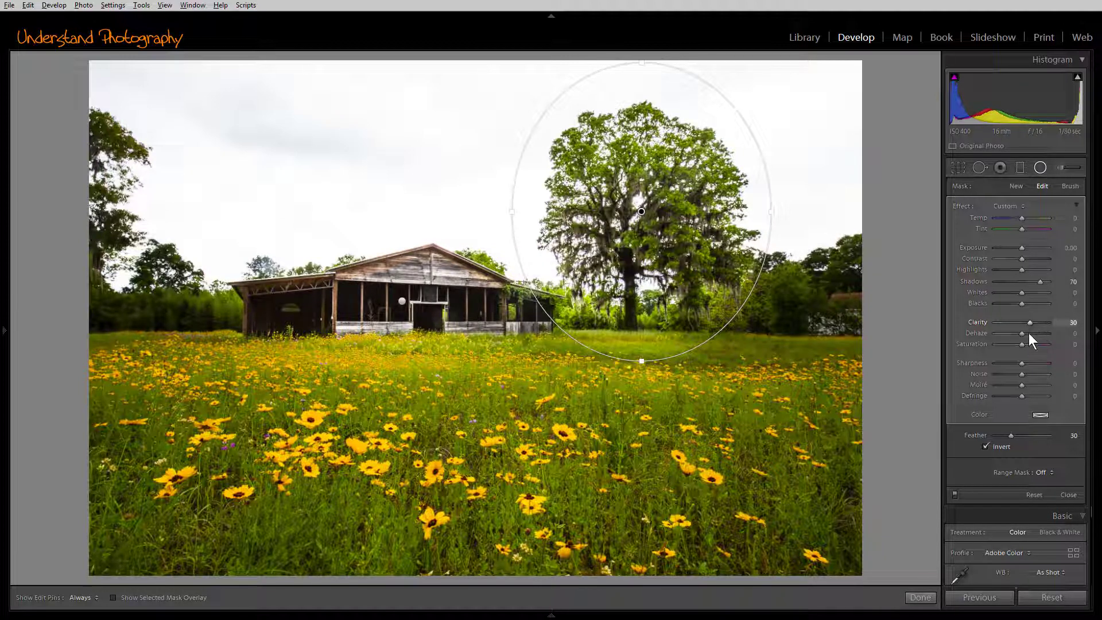
pyautogui.moveTo(1021, 343); pyautogui.dragTo(1026, 343)
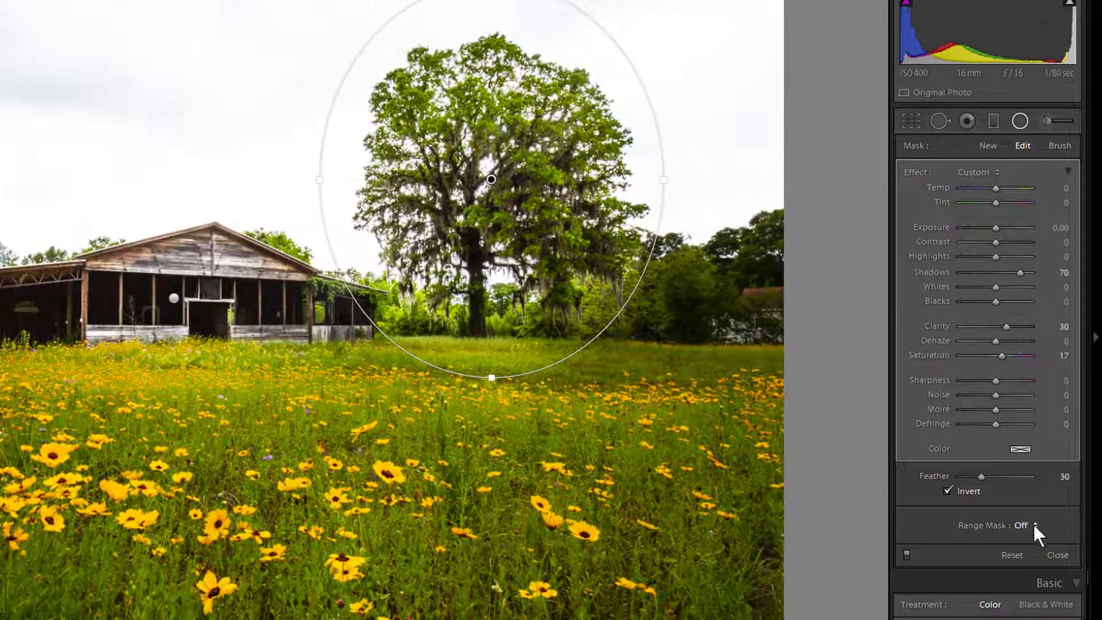
# Limit the tree filter with a Luminance range mask, checking the overlay and setting Range to 0/53 and Smoothness to 29
pyautogui.click(1035, 525)
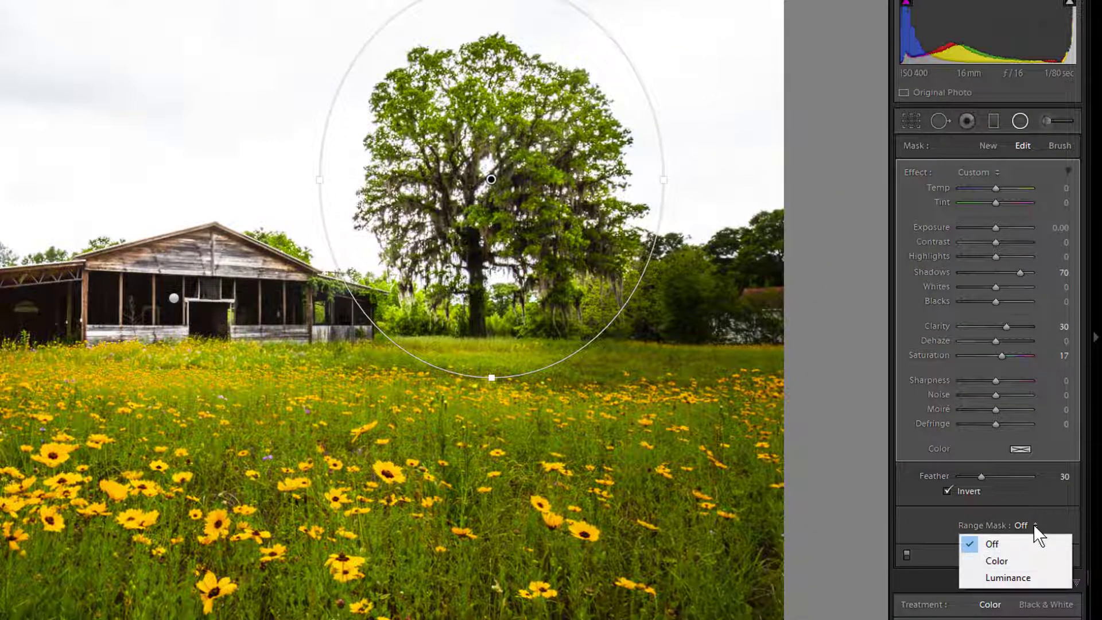
pyautogui.click(1017, 576)
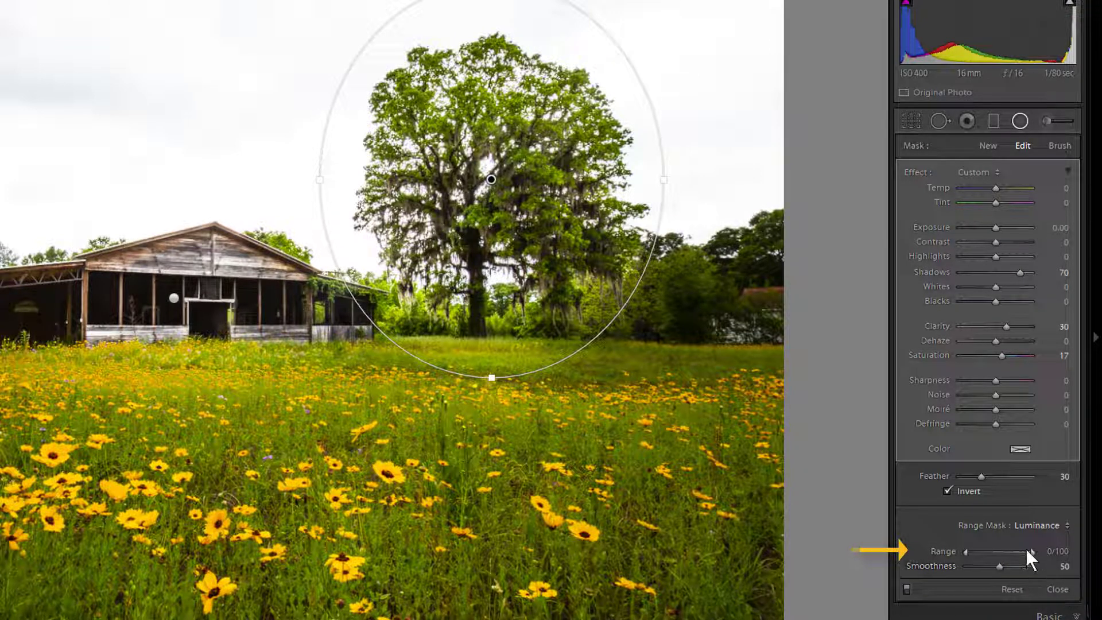
pyautogui.moveTo(1032, 553); pyautogui.dragTo(994, 552)
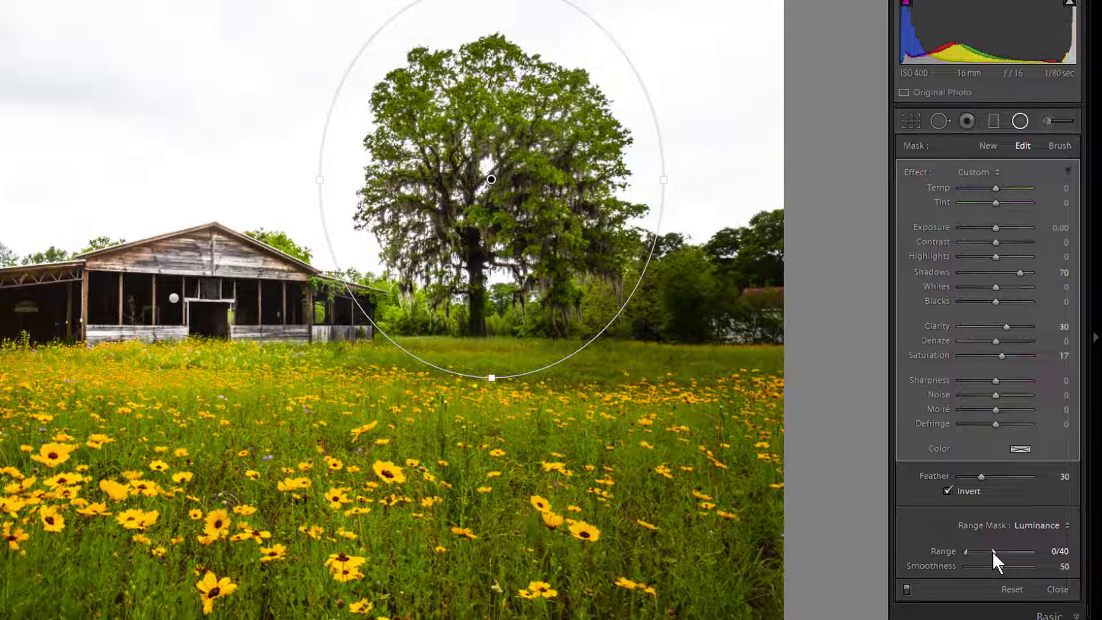
pyautogui.press('o')
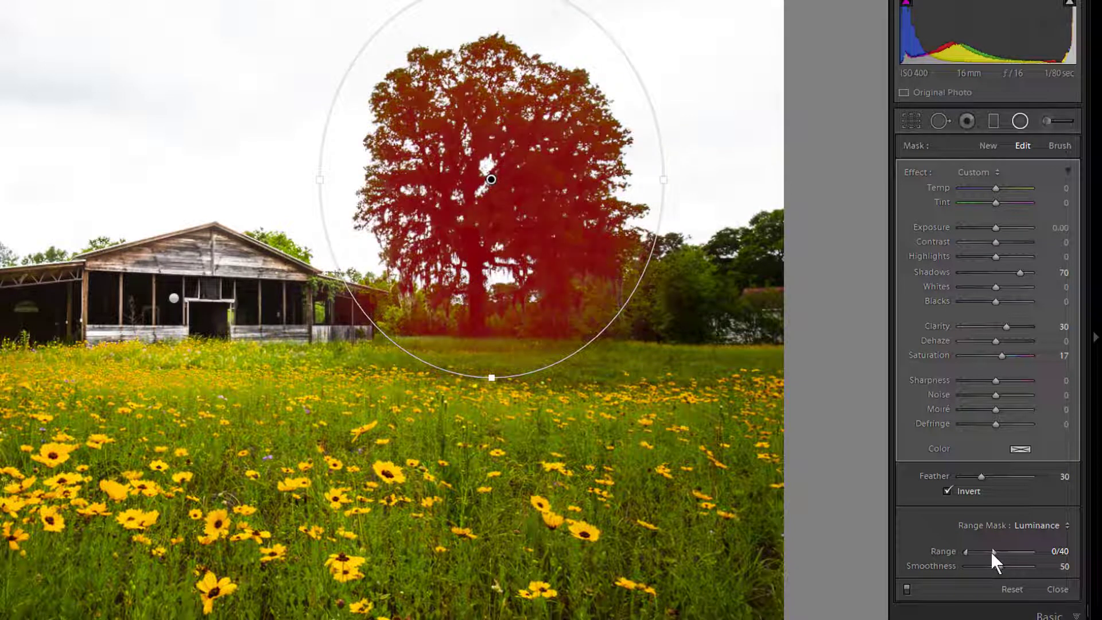
pyautogui.moveTo(992, 552); pyautogui.dragTo(999, 552)
pyautogui.moveTo(999, 567)
pyautogui.mouseDown()
pyautogui.moveTo(1020, 570)
pyautogui.moveTo(984, 569)
pyautogui.mouseUp()
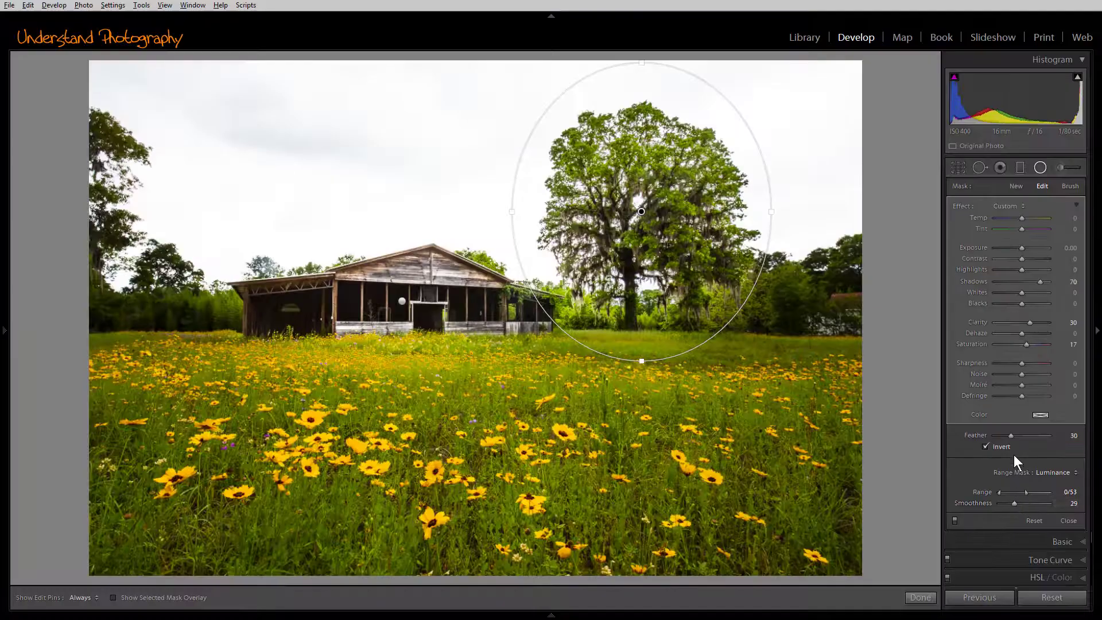
# Place a graduated filter over the sky with Highlights -100, ending in a narrow horizontal transition near the barn's base
pyautogui.click(1015, 183)
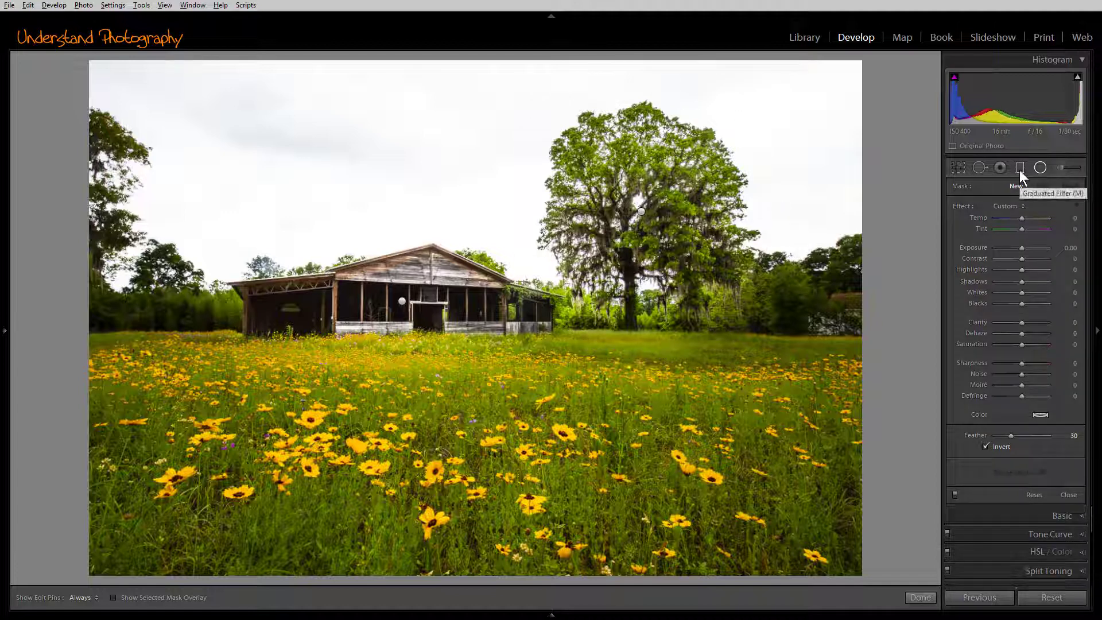
pyautogui.click(1019, 170)
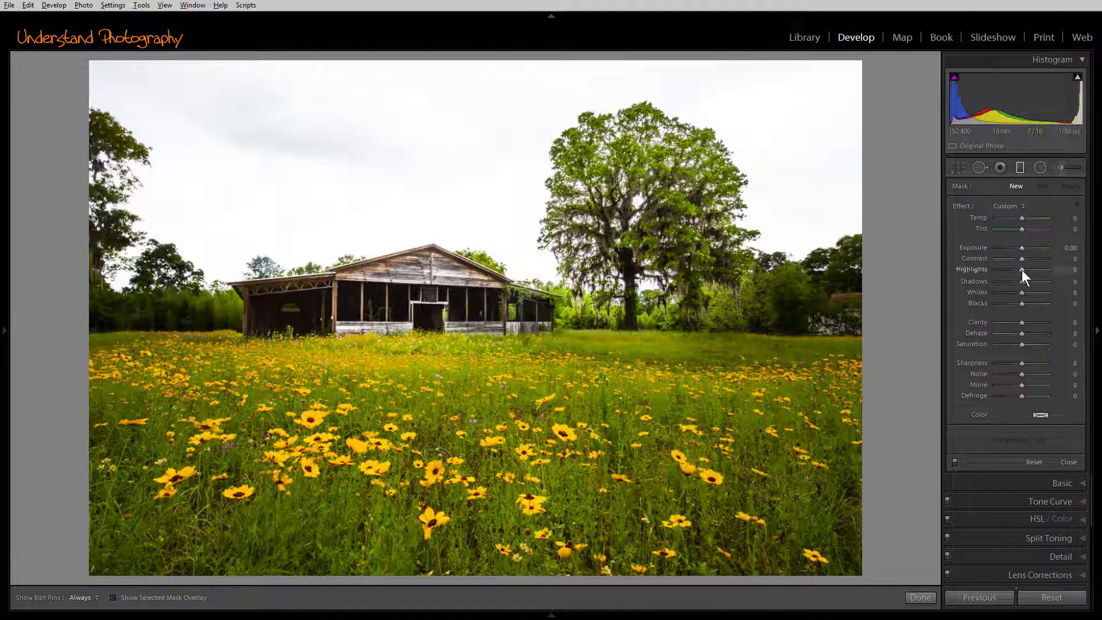
pyautogui.moveTo(1022, 270); pyautogui.dragTo(994, 271)
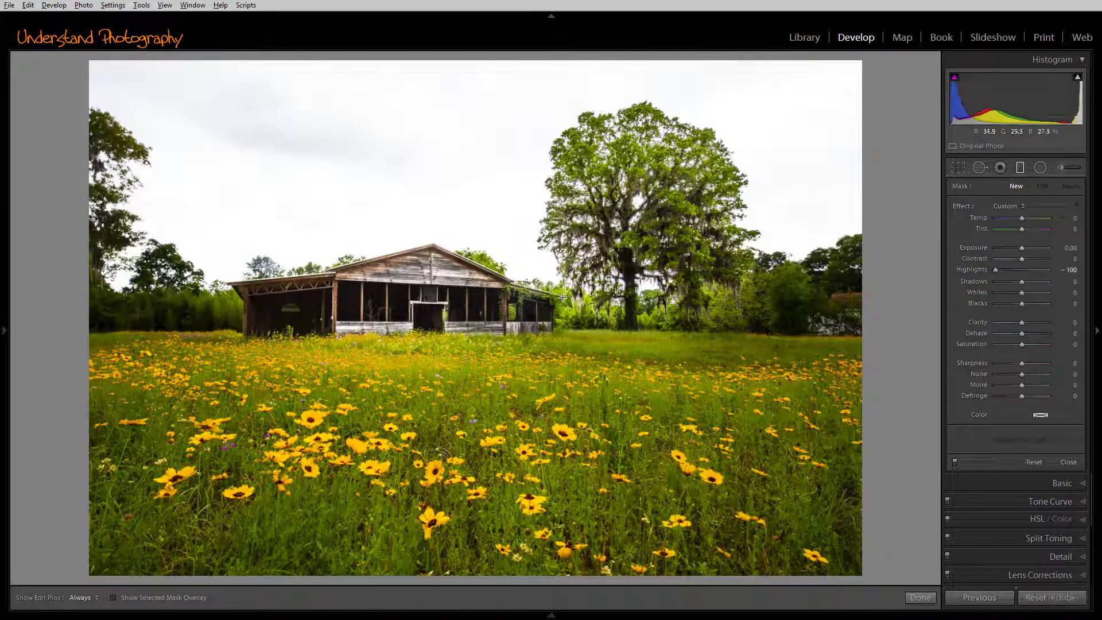
pyautogui.moveTo(549, 303)
pyautogui.mouseDown()
pyautogui.moveTo(552, 331)
pyautogui.moveTo(551, 312)
pyautogui.mouseUp()
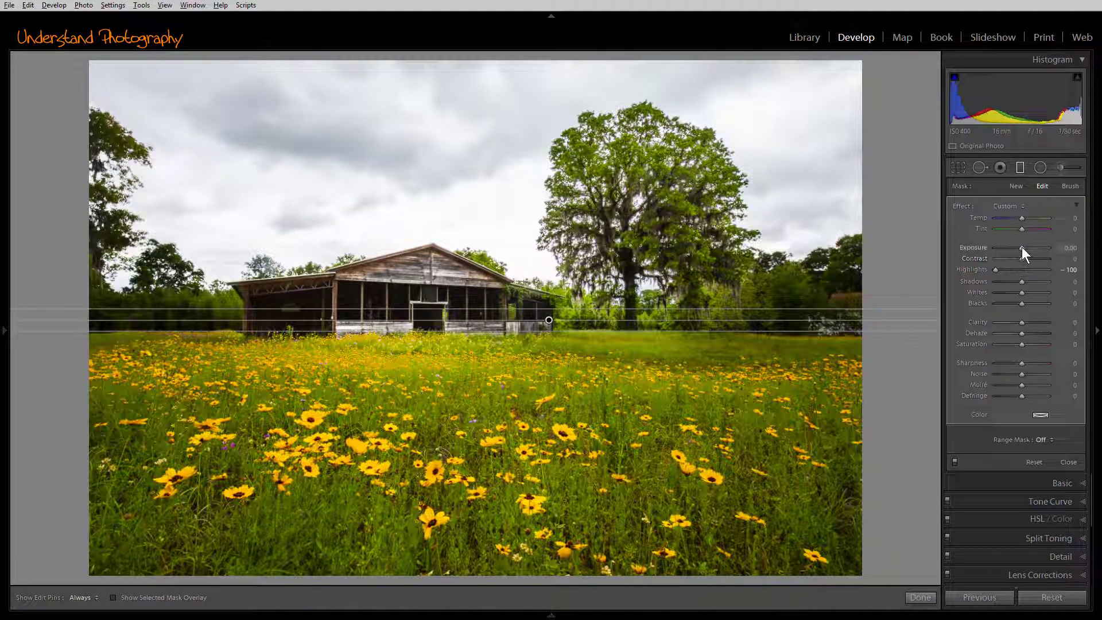
# Set the sky graduated filter's Exposure to -0.35, Clarity to 30 and Dehaze to 17
pyautogui.moveTo(1022, 246); pyautogui.dragTo(1019, 247)
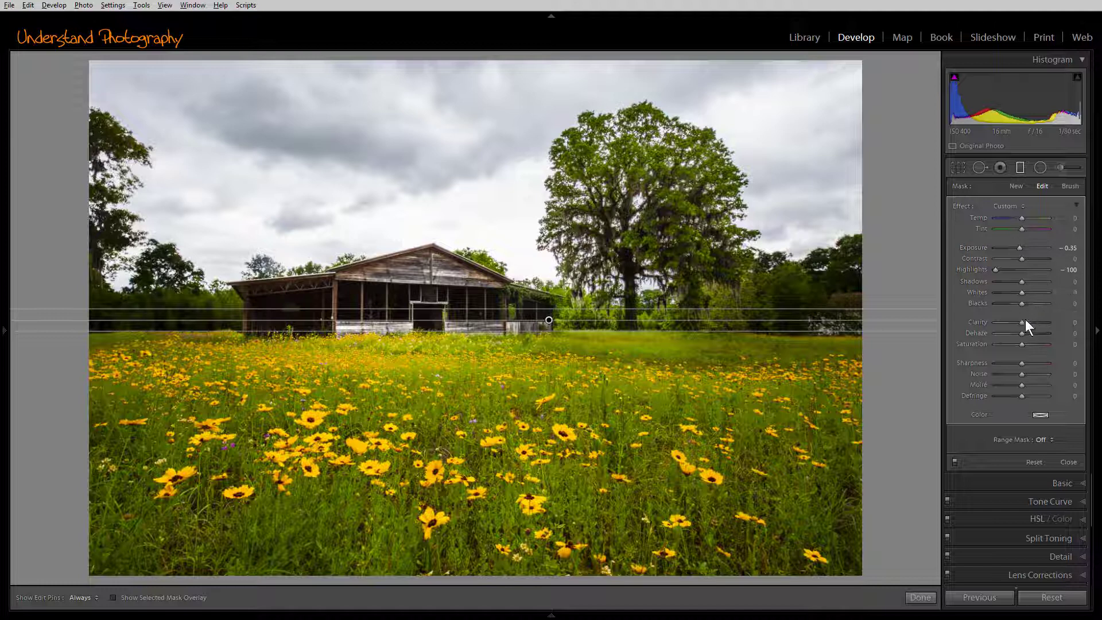
pyautogui.moveTo(1026, 321); pyautogui.dragTo(1030, 323)
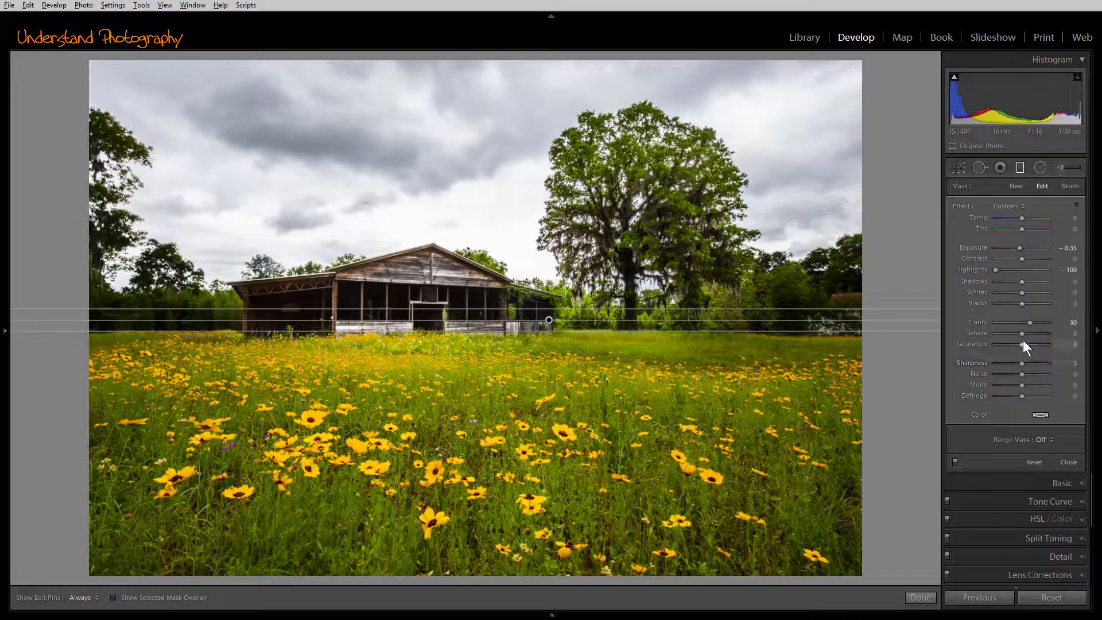
pyautogui.moveTo(1022, 332); pyautogui.dragTo(1026, 333)
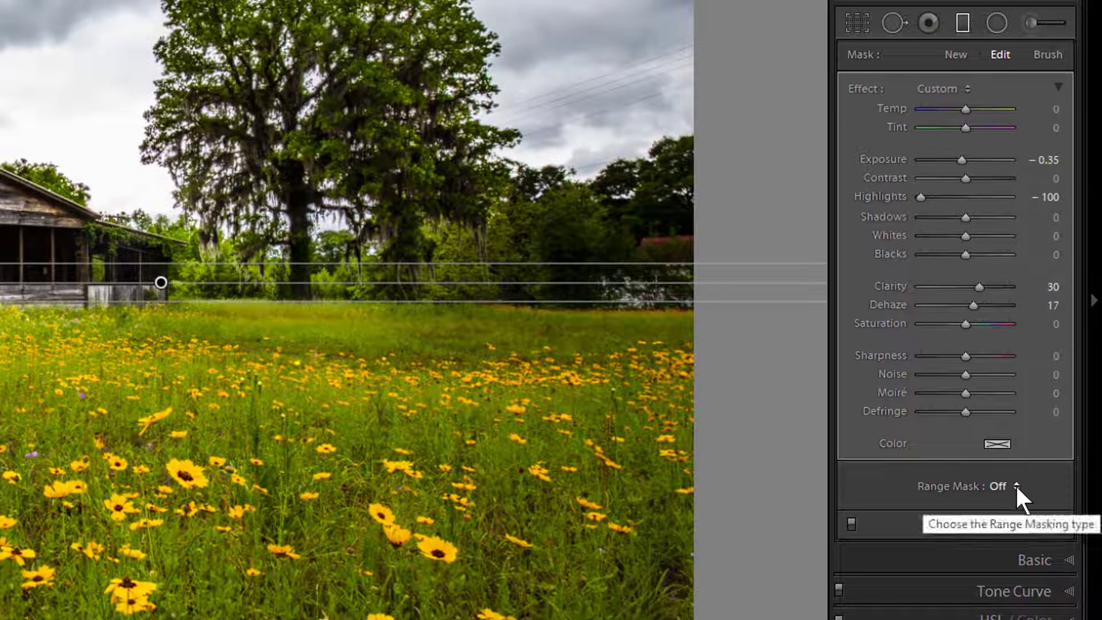
# Limit the sky graduated filter with a Luminance range mask, using the mask overlay to set Range to 75/100 and Smoothness to 34
pyautogui.click(1017, 487)
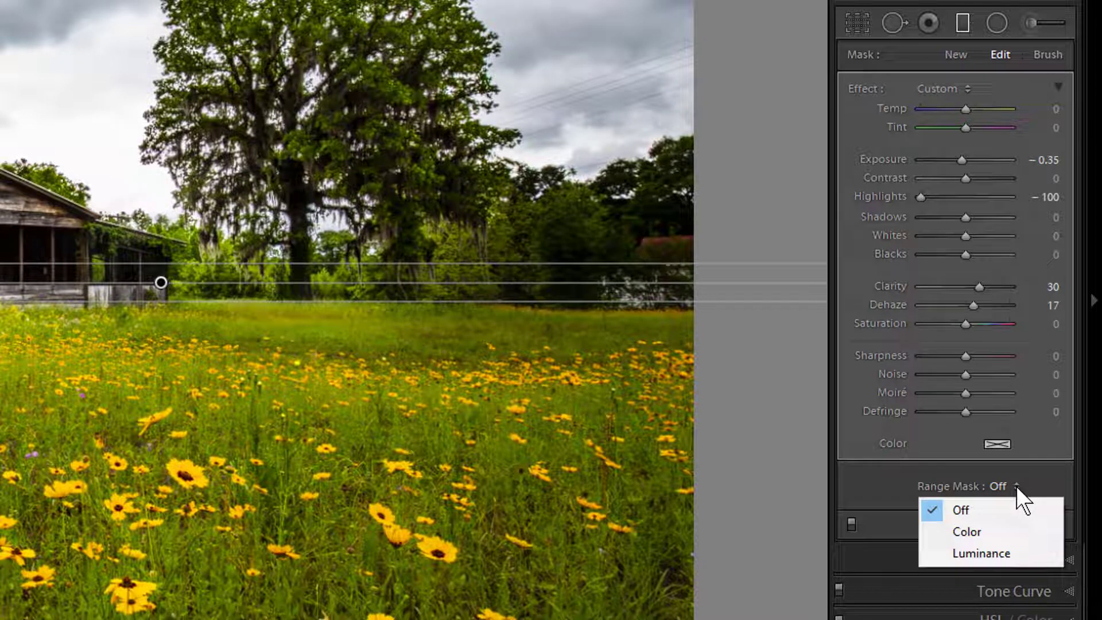
pyautogui.click(996, 553)
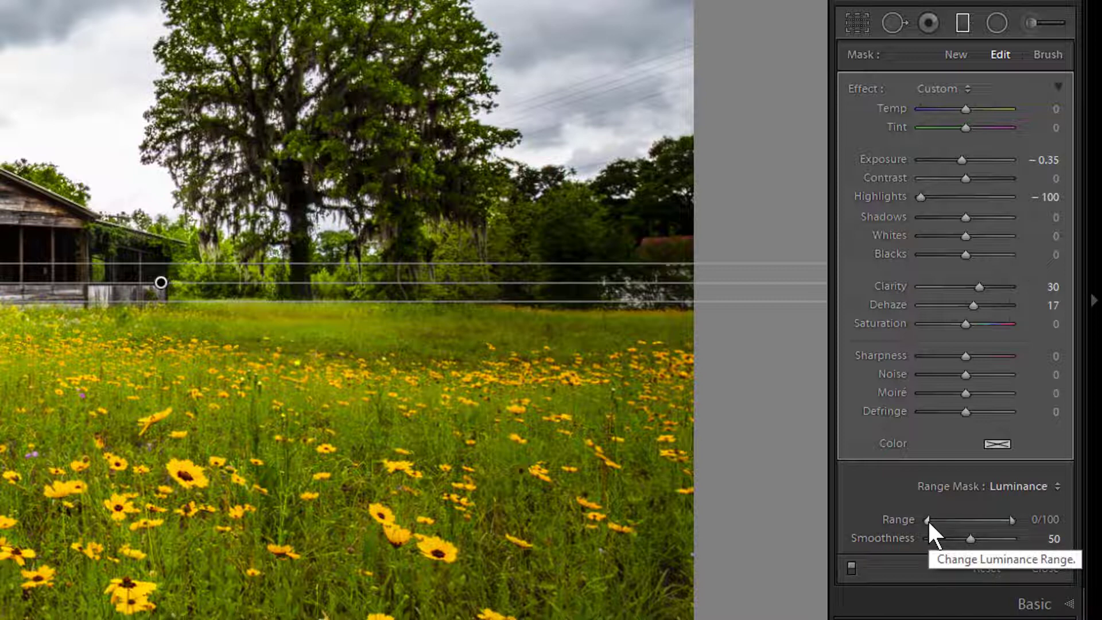
pyautogui.moveTo(929, 521); pyautogui.dragTo(973, 521)
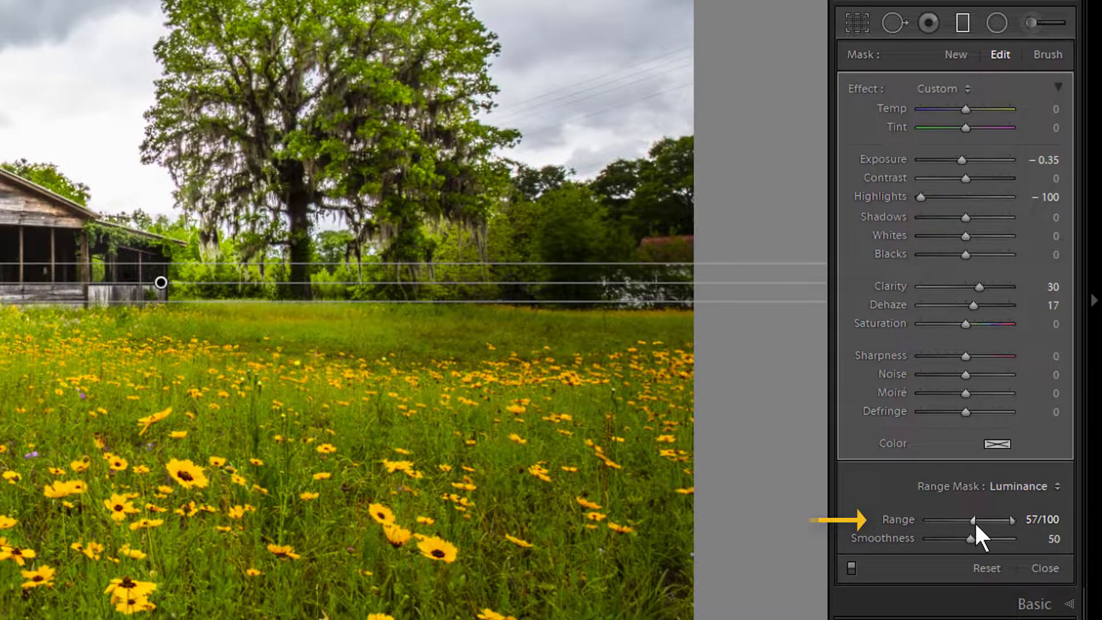
pyautogui.press('o')
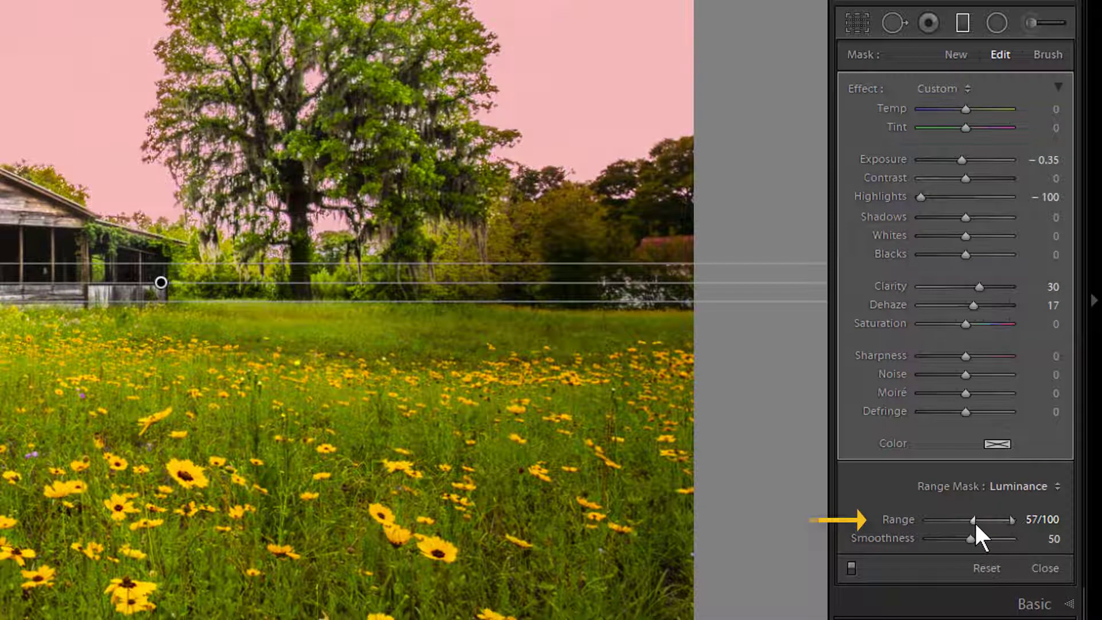
pyautogui.moveTo(975, 519); pyautogui.dragTo(987, 521)
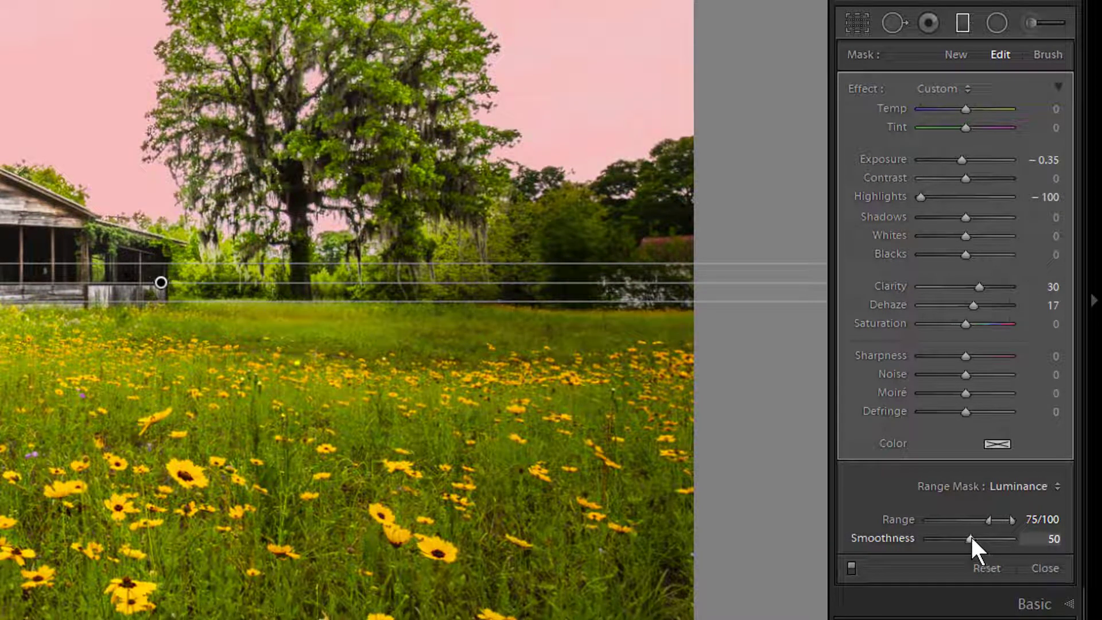
pyautogui.moveTo(972, 538); pyautogui.dragTo(957, 539)
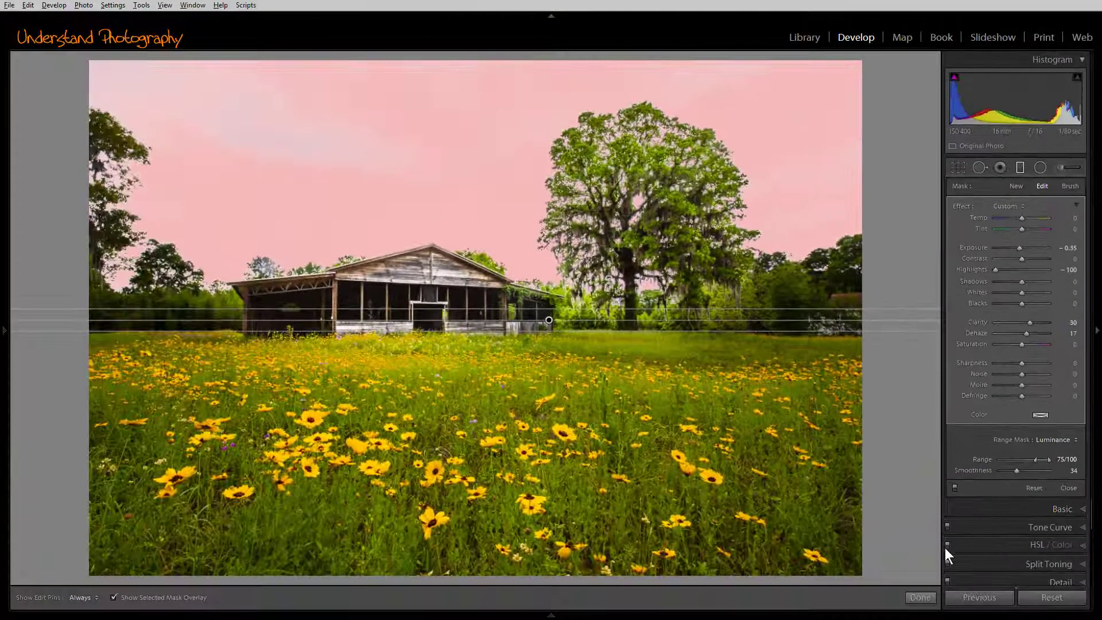
pyautogui.press('o')
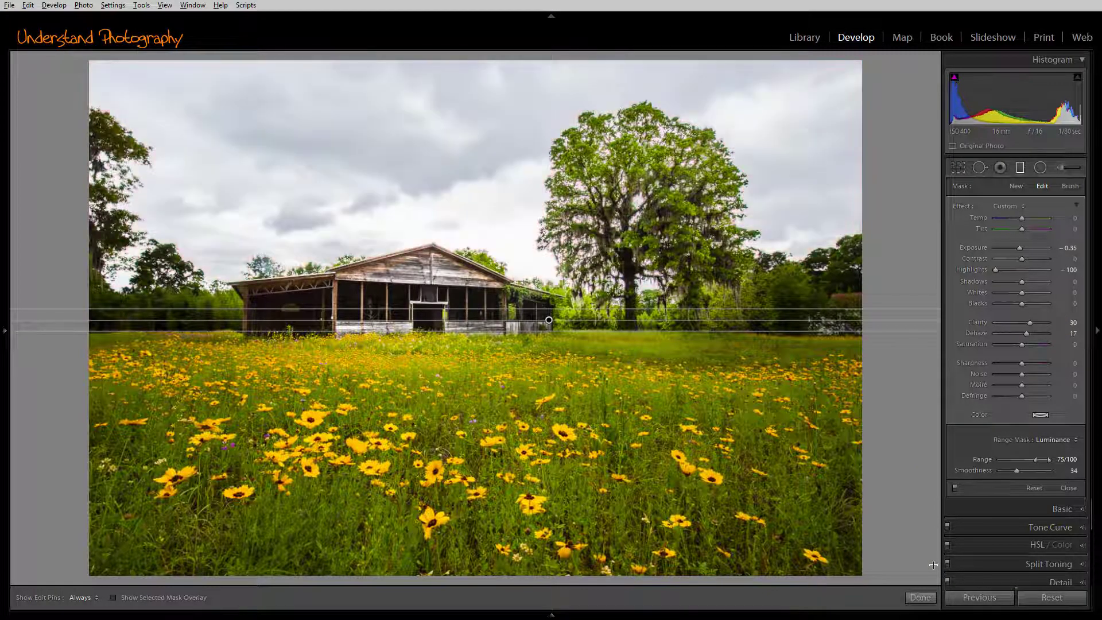